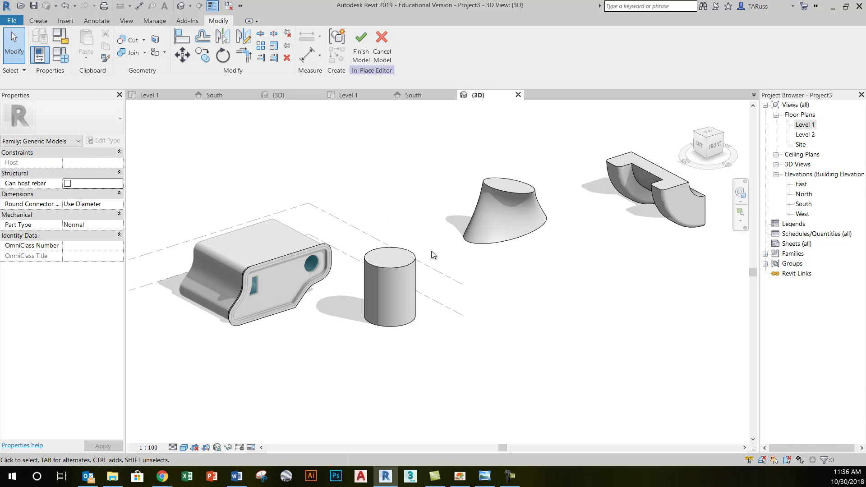
# Inspect the cylinder extrusion, blend, revolve and sweep forms in turn, then clear the selection.
pyautogui.click(404, 272)
pyautogui.click(494, 187)
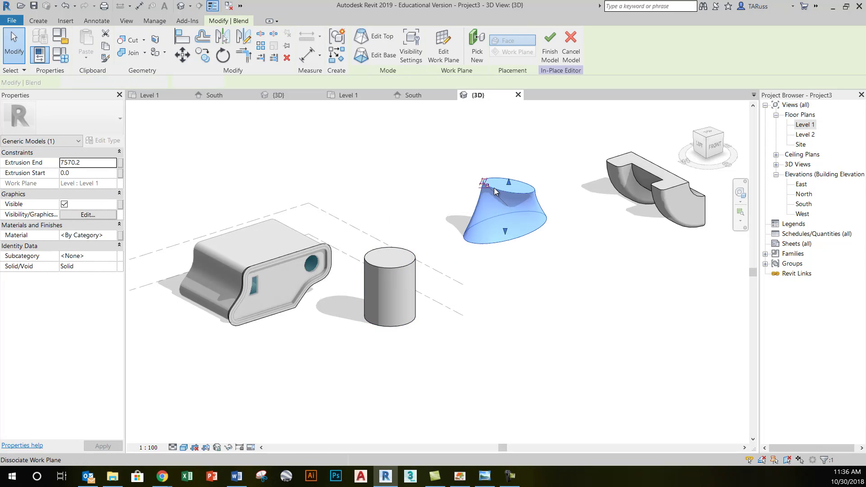
pyautogui.click(618, 190)
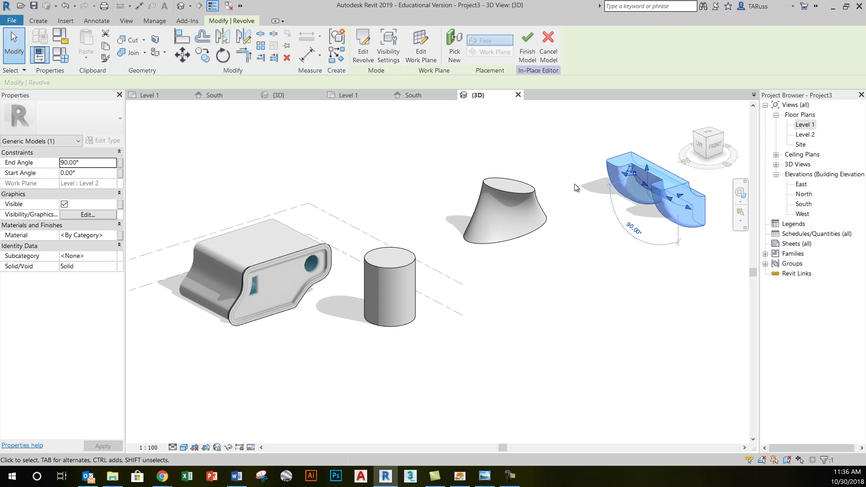
pyautogui.click(329, 277)
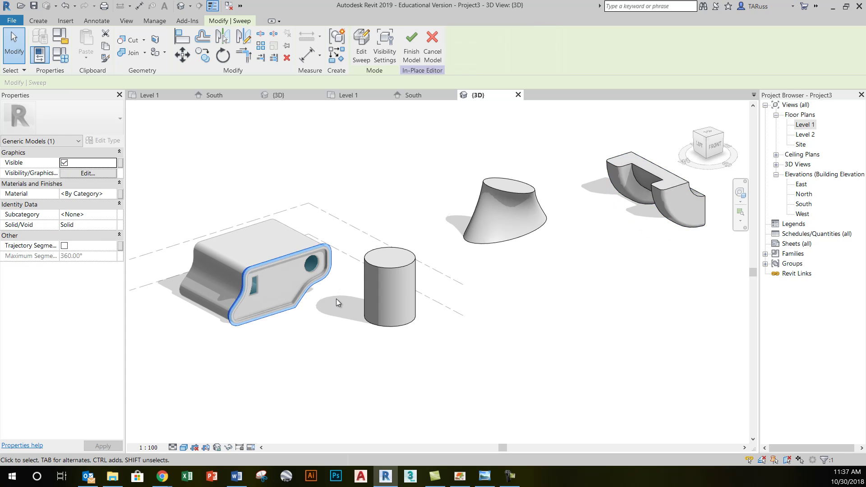
pyautogui.click(418, 170)
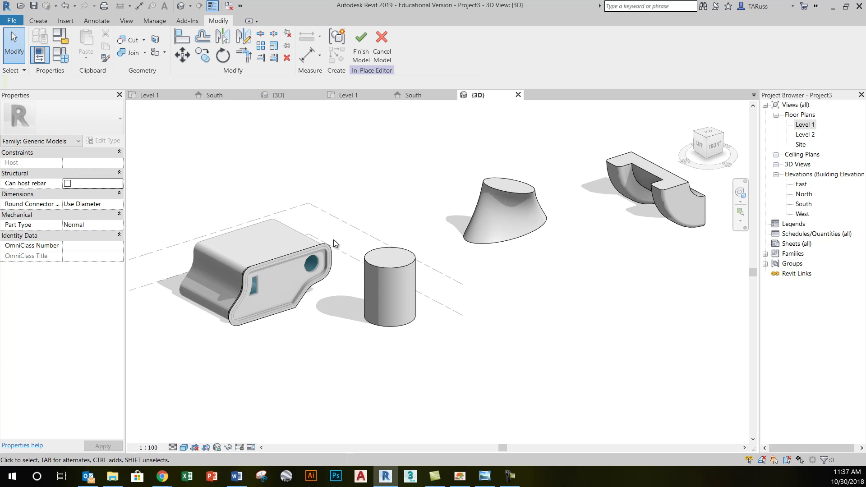
# Finish the in-place model, then select the generic model and reopen it with Edit In-Place.
pyautogui.click(360, 53)
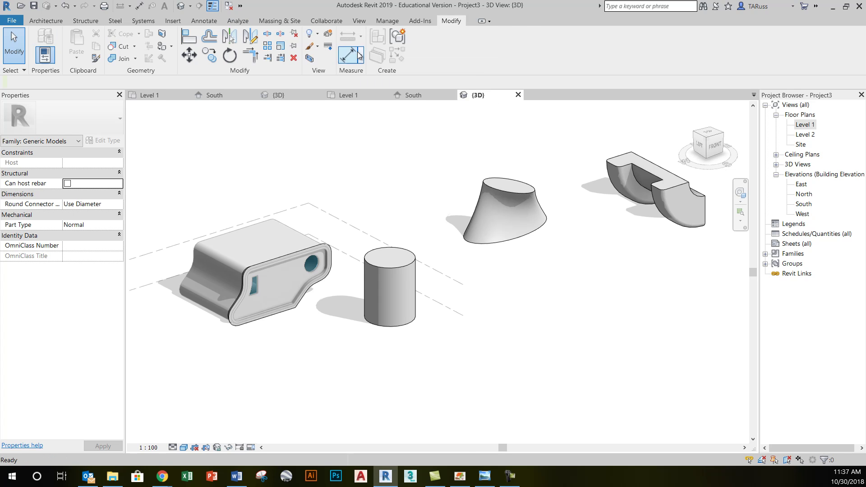
pyautogui.click(511, 192)
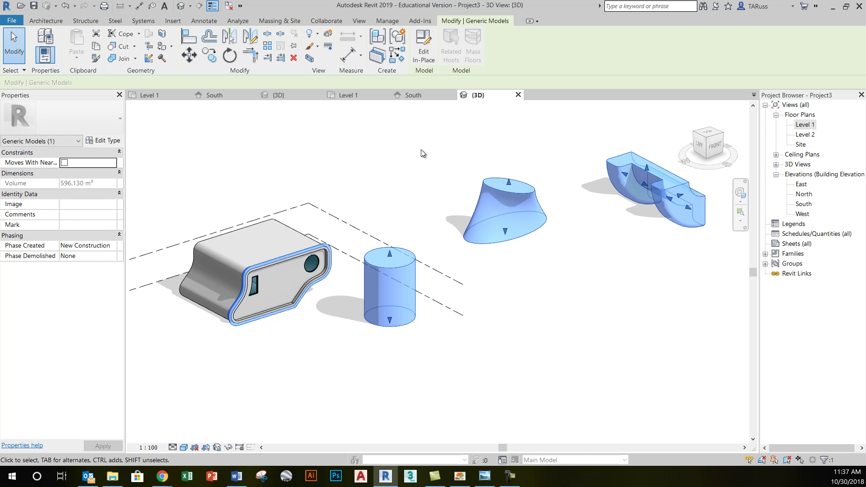
pyautogui.click(448, 155)
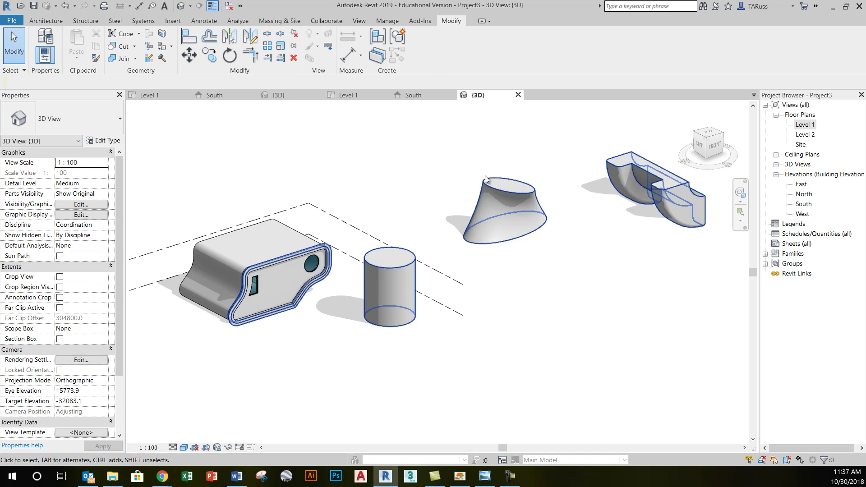
pyautogui.click(490, 189)
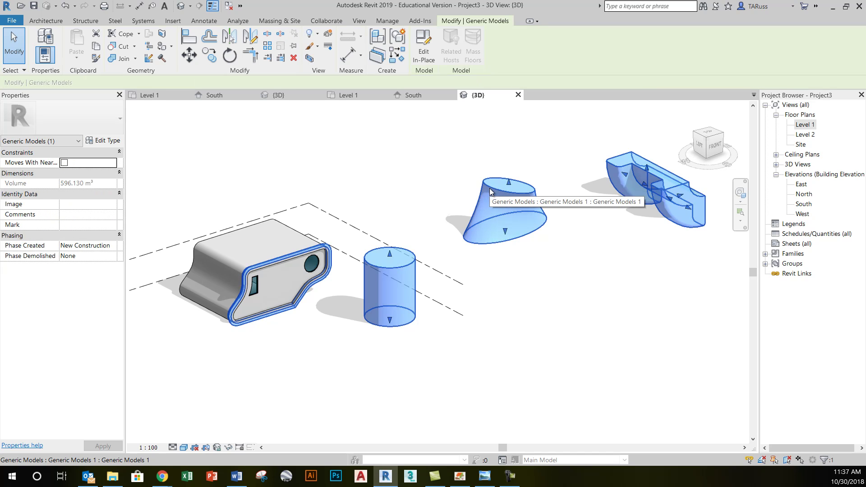
pyautogui.click(417, 50)
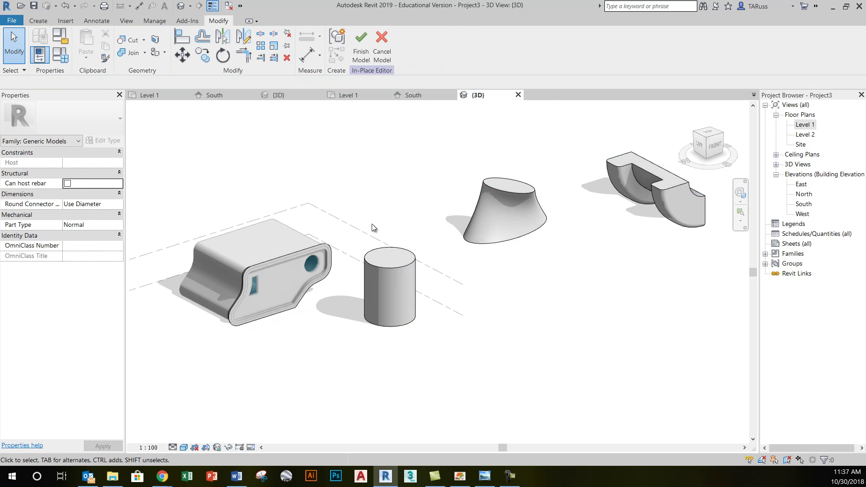
pyautogui.click(391, 268)
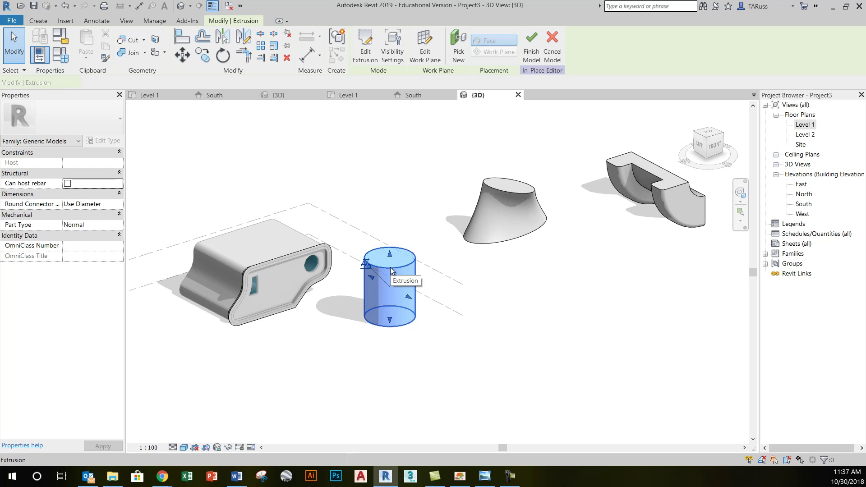
pyautogui.click(362, 53)
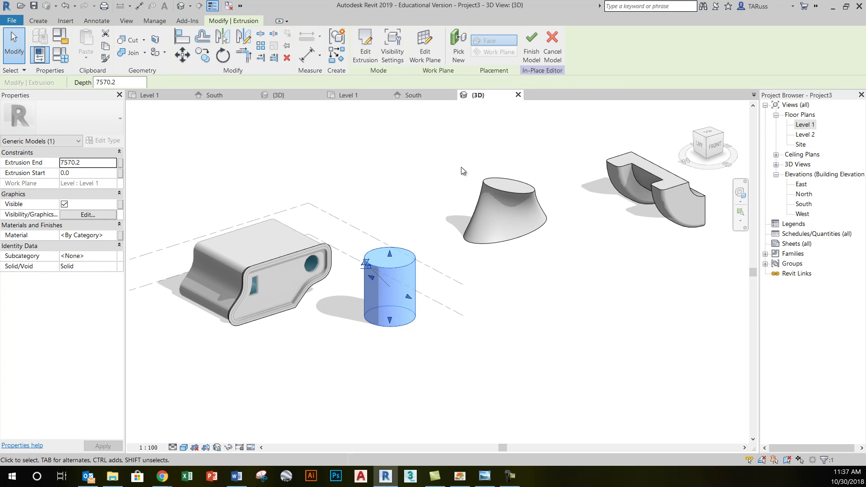
pyautogui.click(499, 189)
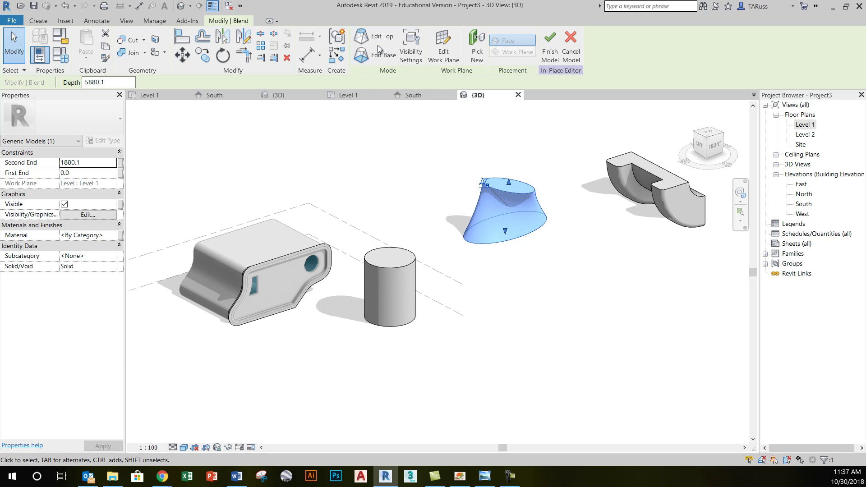
pyautogui.click(661, 202)
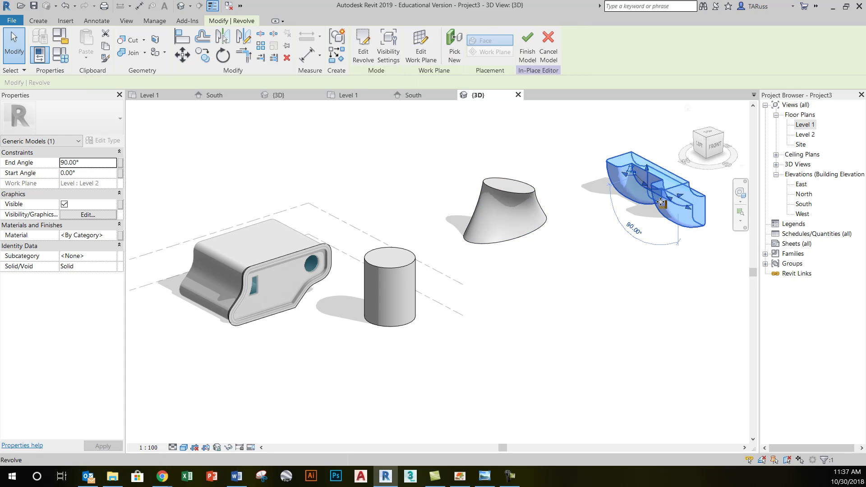
pyautogui.click(520, 269)
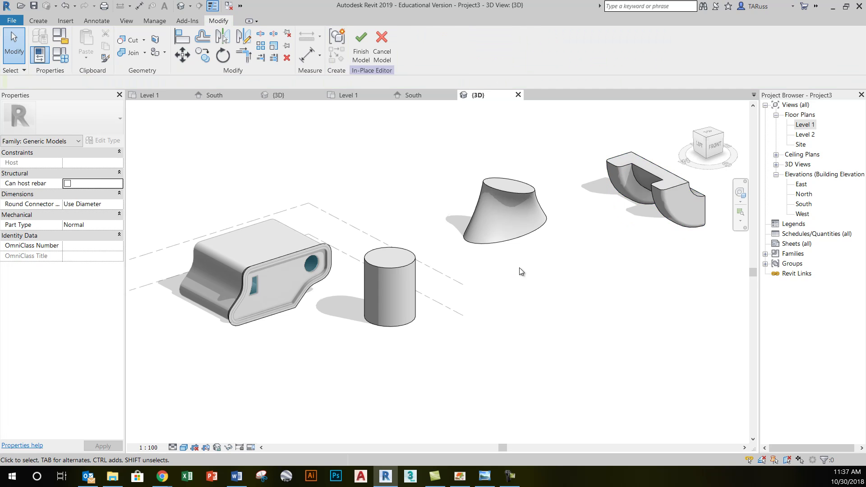
pyautogui.click(38, 21)
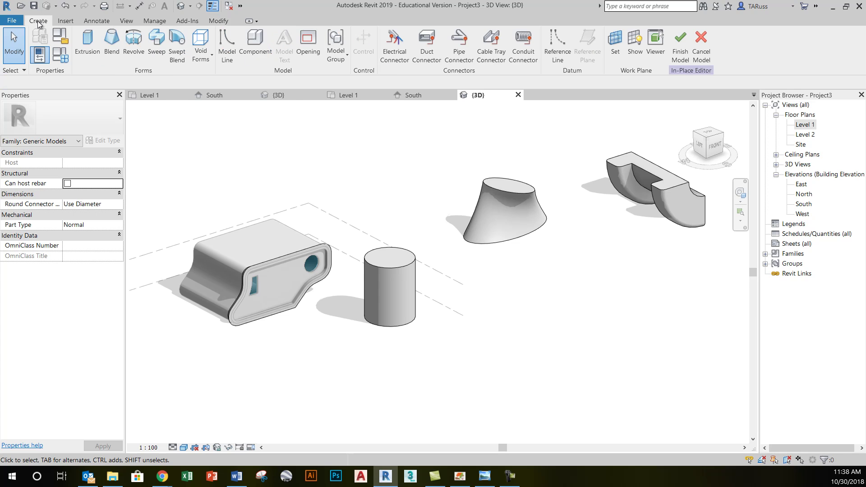
# Start a new Void Extrusion from the Void Forms list.
pyautogui.click(202, 59)
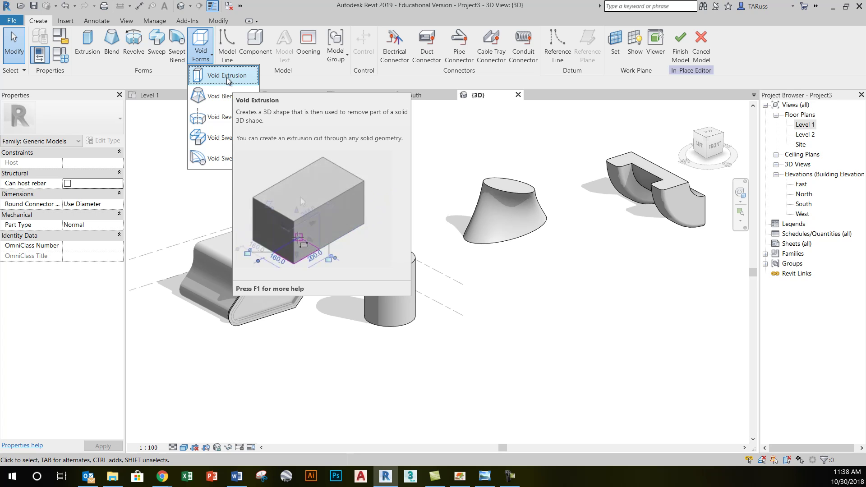
pyautogui.click(226, 76)
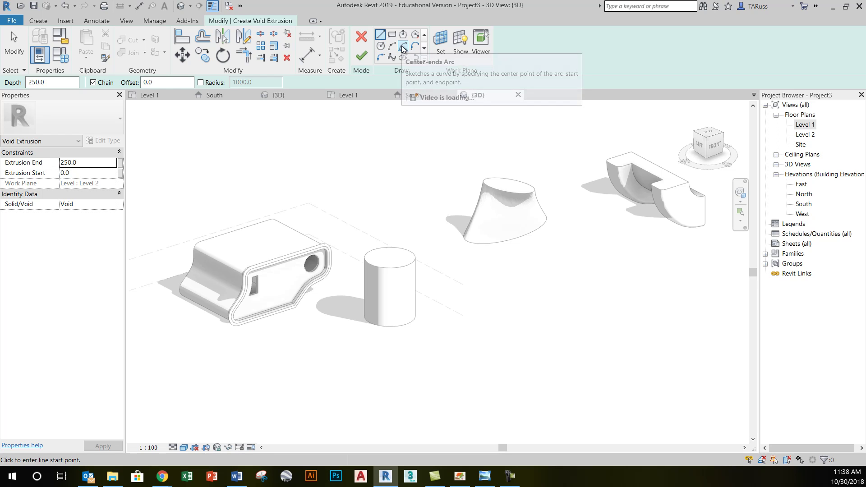
# From a top view, draw a 4600 x 9000 void rectangle across the cylinder base and finish the sketch.
pyautogui.click(392, 35)
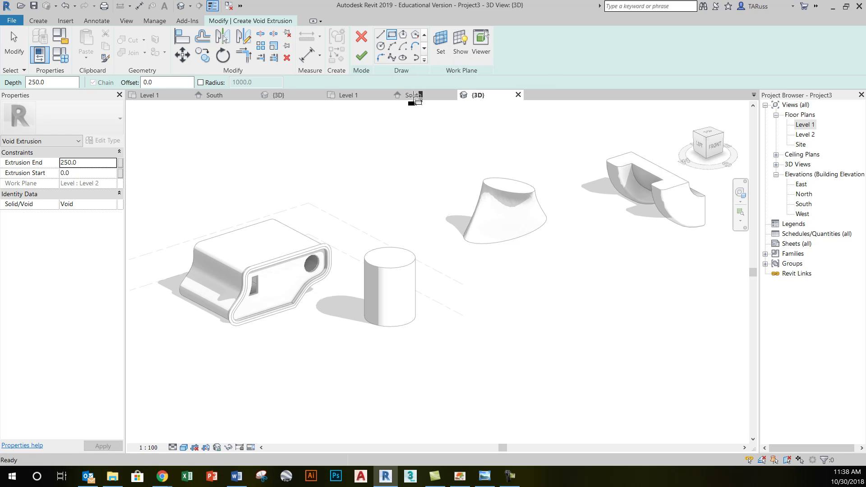
pyautogui.scroll(2, 419, 316)
pyautogui.keyDown('shift'); pyautogui.moveTo(387, 312); pyautogui.dragTo(381, 374, button='middle'); pyautogui.keyUp('shift')
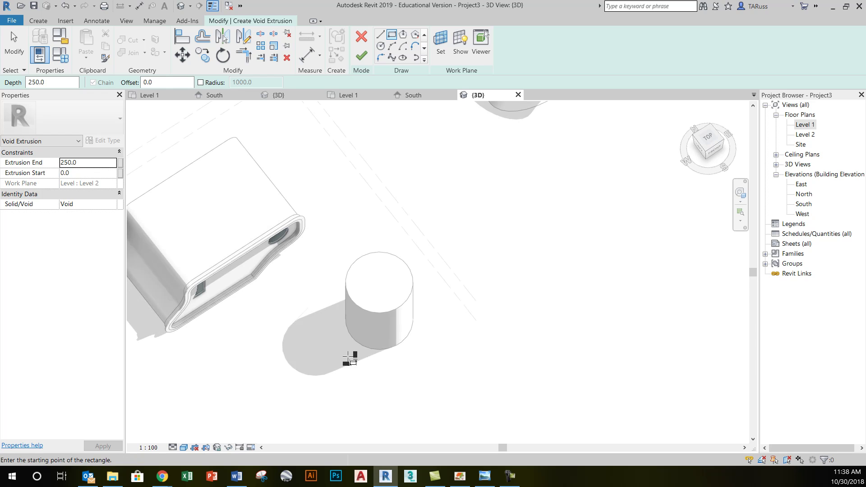
pyautogui.click(337, 347)
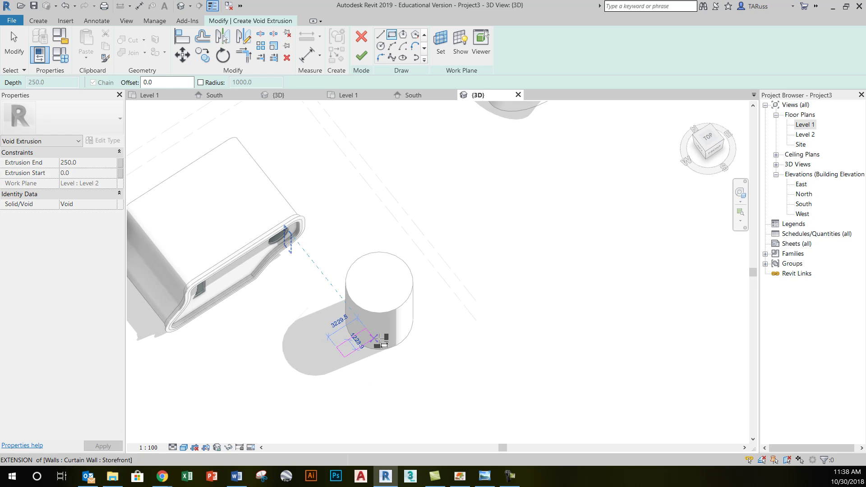
pyautogui.click(449, 333)
pyautogui.moveTo(338, 354)
pyautogui.keyDown('shift'); pyautogui.mouseDown(button='middle')
pyautogui.moveTo(500, 160)
pyautogui.moveTo(396, 248)
pyautogui.moveTo(214, 279)
pyautogui.moveTo(331, 283)
pyautogui.moveTo(294, 282)
pyautogui.moveTo(568, 265)
pyautogui.moveTo(363, 361)
pyautogui.moveTo(400, 293)
pyautogui.moveTo(388, 253)
pyautogui.mouseUp(button='middle'); pyautogui.keyUp('shift')
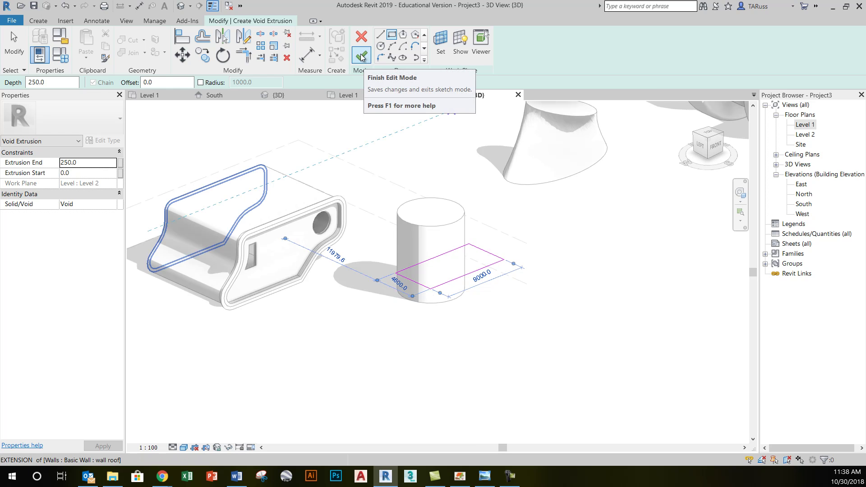
pyautogui.click(361, 57)
pyautogui.click(86, 164)
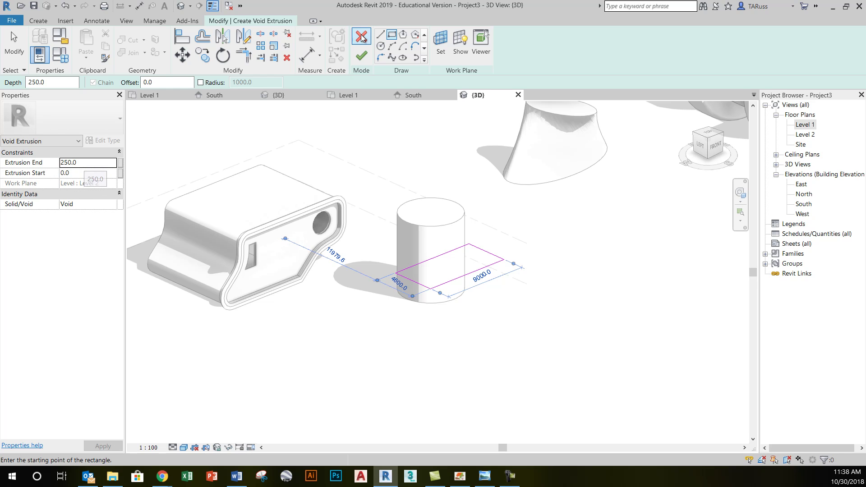
pyautogui.click(361, 56)
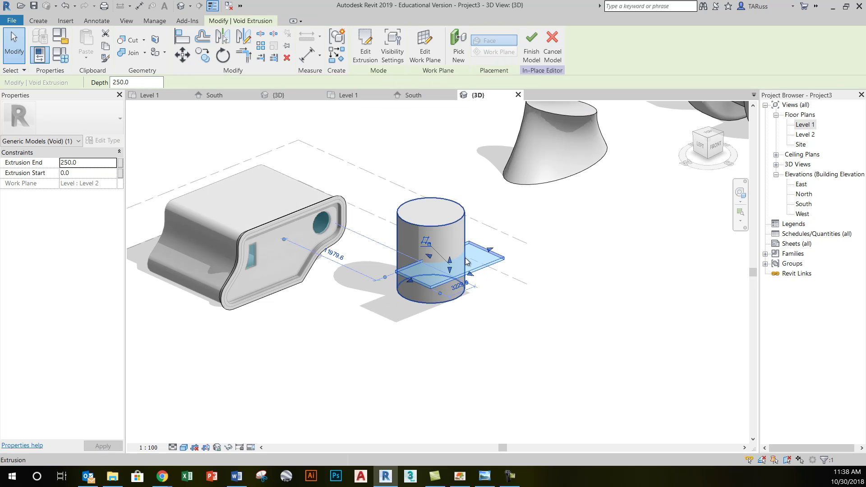
# Select the void extrusion and stretch its top upward to a 3241.9 depth.
pyautogui.scroll(2, 429, 255)
pyautogui.click(582, 325)
pyautogui.keyDown('shift'); pyautogui.moveTo(399, 334); pyautogui.dragTo(383, 229, button='middle'); pyautogui.keyUp('shift')
pyautogui.scroll(4, 449, 270)
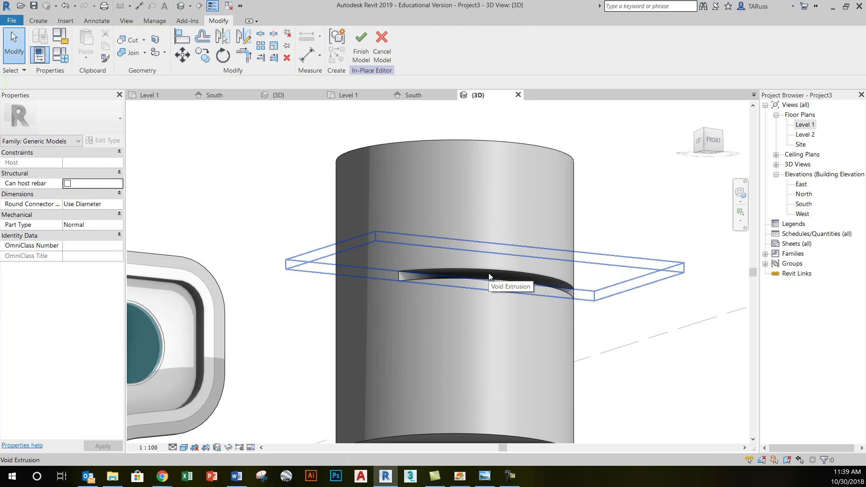
pyautogui.scroll(-2, 278, 256)
pyautogui.keyDown('shift'); pyautogui.moveTo(326, 220); pyautogui.dragTo(451, 237, button='middle'); pyautogui.keyUp('shift')
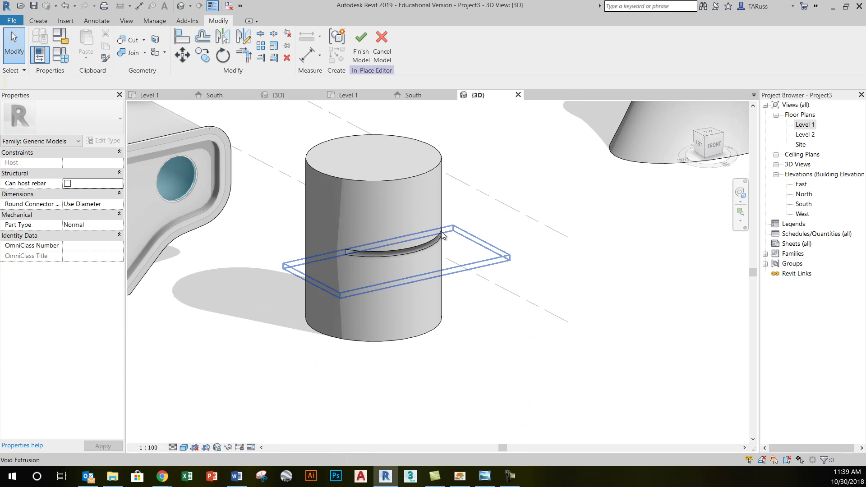
pyautogui.click(442, 235)
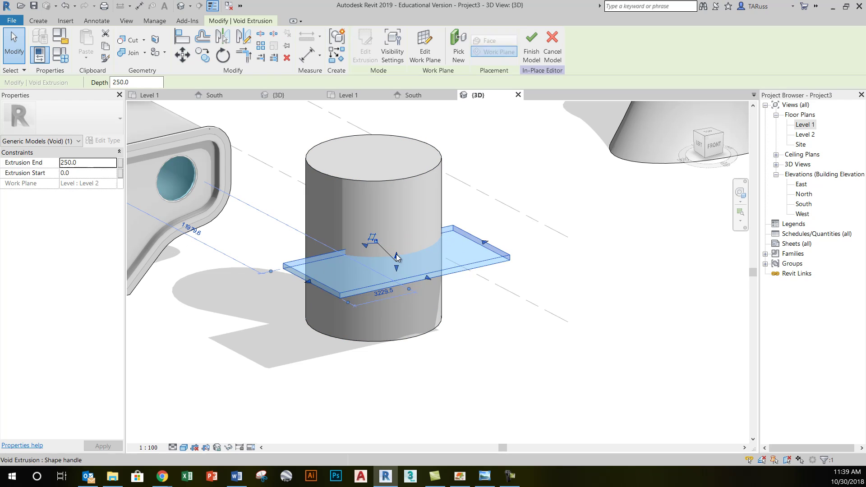
pyautogui.moveTo(397, 251); pyautogui.dragTo(404, 199)
pyautogui.keyDown('shift'); pyautogui.moveTo(404, 237); pyautogui.dragTo(341, 236, button='middle'); pyautogui.keyUp('shift')
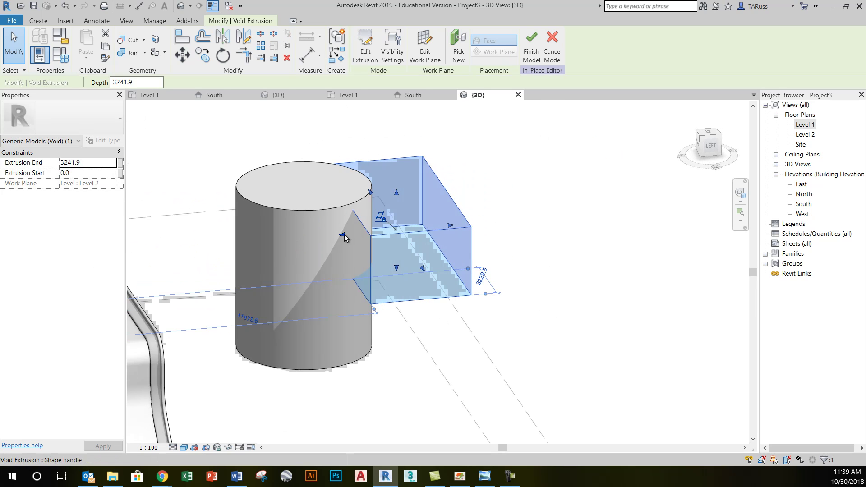
# Deselect the void so the rectangular notch cuts through the cylinder.
pyautogui.keyDown('shift'); pyautogui.moveTo(371, 267); pyautogui.dragTo(541, 261, button='middle'); pyautogui.keyUp('shift')
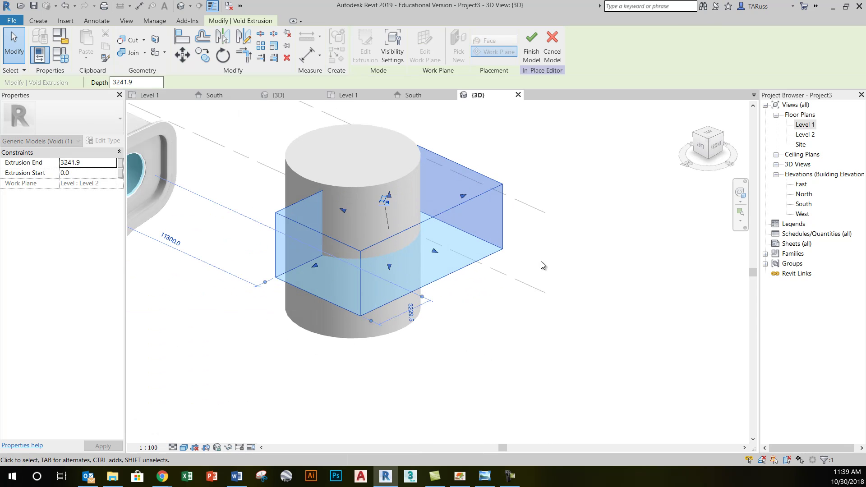
pyautogui.click(367, 57)
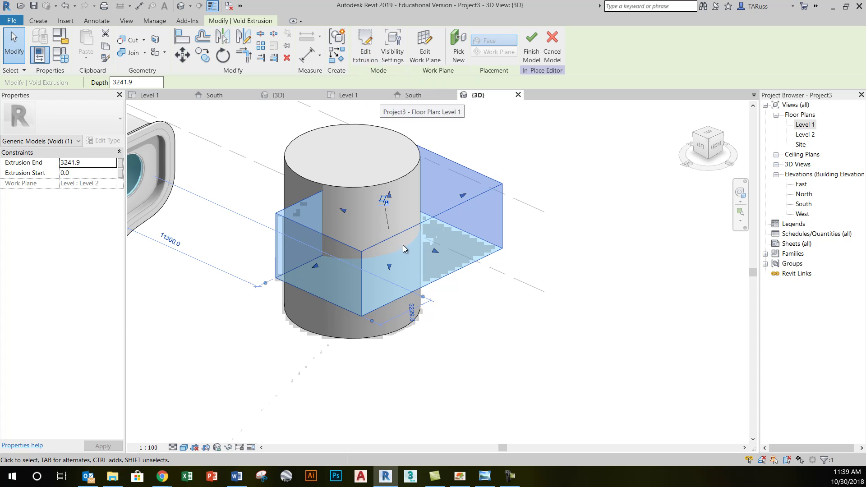
pyautogui.scroll(-2, 403, 245)
pyautogui.click(582, 245)
pyautogui.keyDown('shift'); pyautogui.moveTo(362, 310); pyautogui.dragTo(276, 339, button='middle'); pyautogui.keyUp('shift')
pyautogui.scroll(3, 393, 231)
pyautogui.scroll(2, 393, 234)
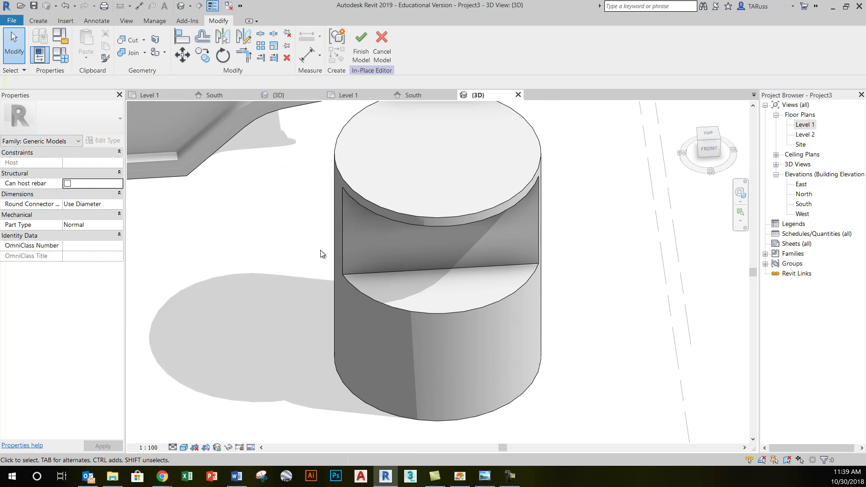
pyautogui.scroll(-2, 348, 258)
pyautogui.keyDown('shift'); pyautogui.moveTo(347, 255); pyautogui.dragTo(391, 251, button='middle'); pyautogui.keyUp('shift')
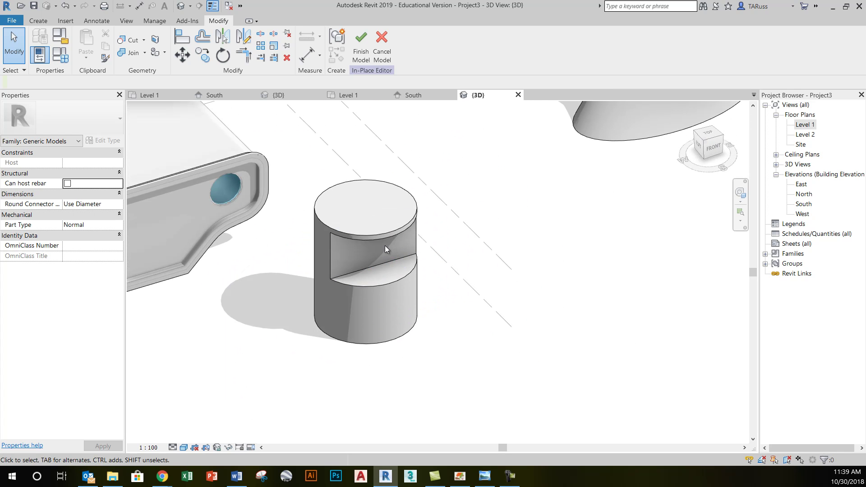
pyautogui.scroll(-4, 398, 294)
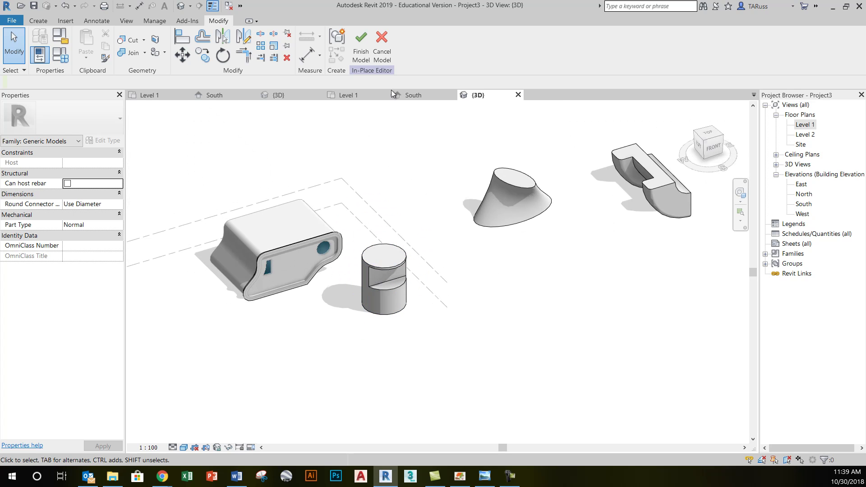
# Finish the notched cylinder in-place model and reframe the 3D view.
pyautogui.click(362, 54)
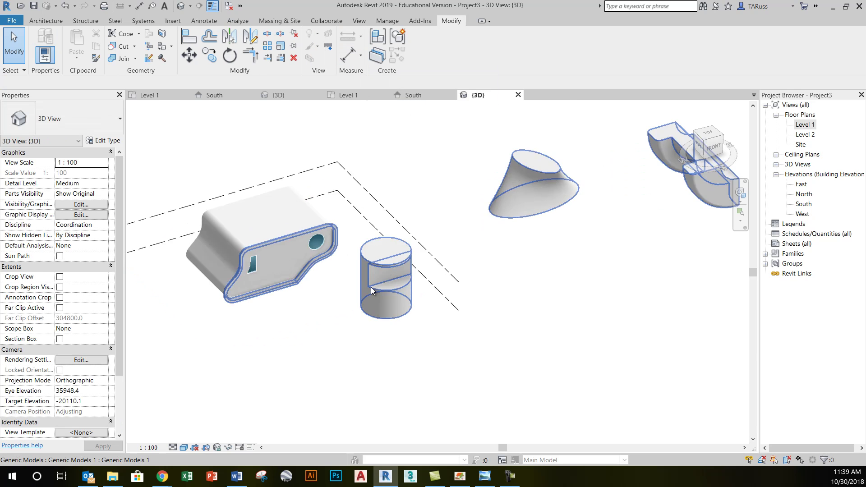
pyautogui.scroll(3, 409, 277)
pyautogui.keyDown('shift'); pyautogui.moveTo(410, 277); pyautogui.dragTo(386, 286, button='middle'); pyautogui.keyUp('shift')
pyautogui.scroll(-3, 387, 286)
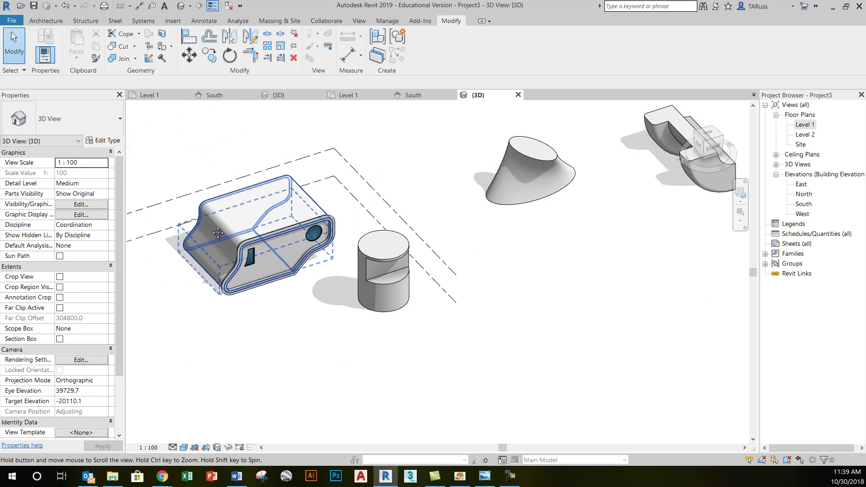
pyautogui.moveTo(202, 211); pyautogui.dragTo(286, 225, button='middle')
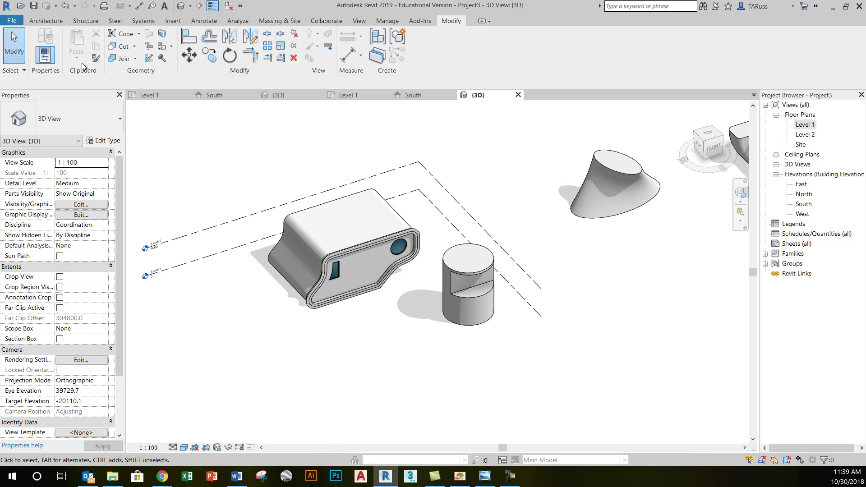
# Select the curved wall of the building.
pyautogui.click(46, 21)
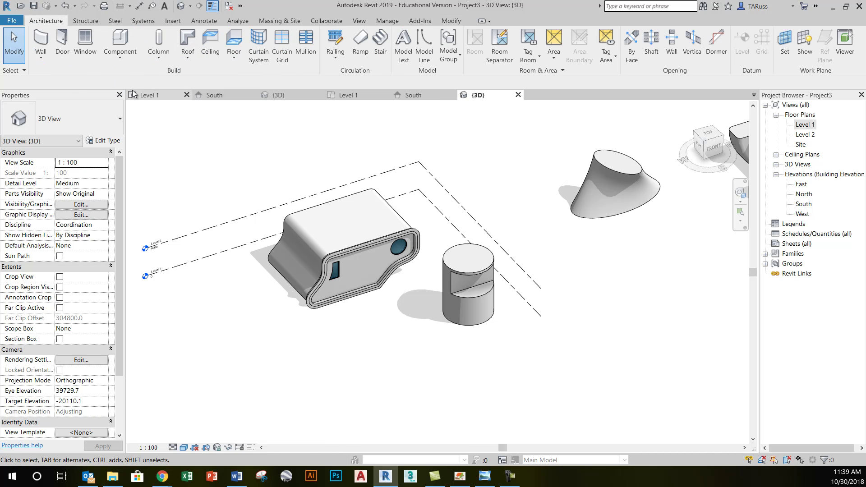
pyautogui.scroll(3, 353, 247)
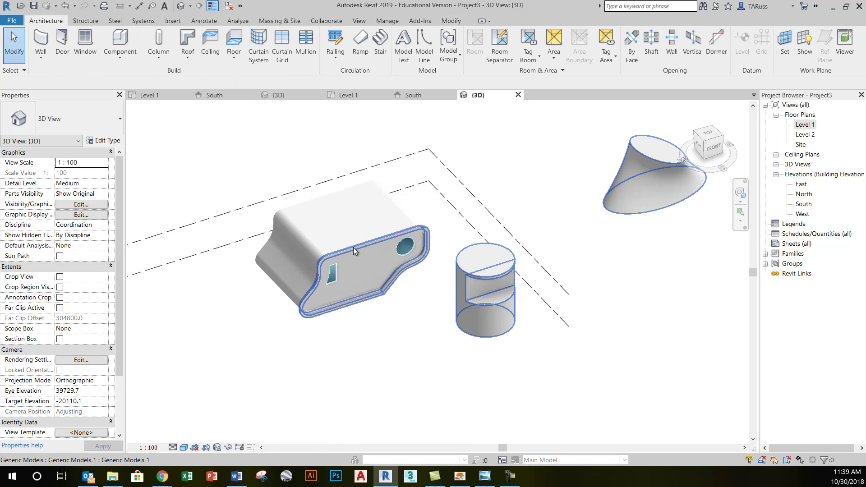
pyautogui.keyDown('shift'); pyautogui.moveTo(328, 221); pyautogui.dragTo(353, 191, button='middle'); pyautogui.keyUp('shift')
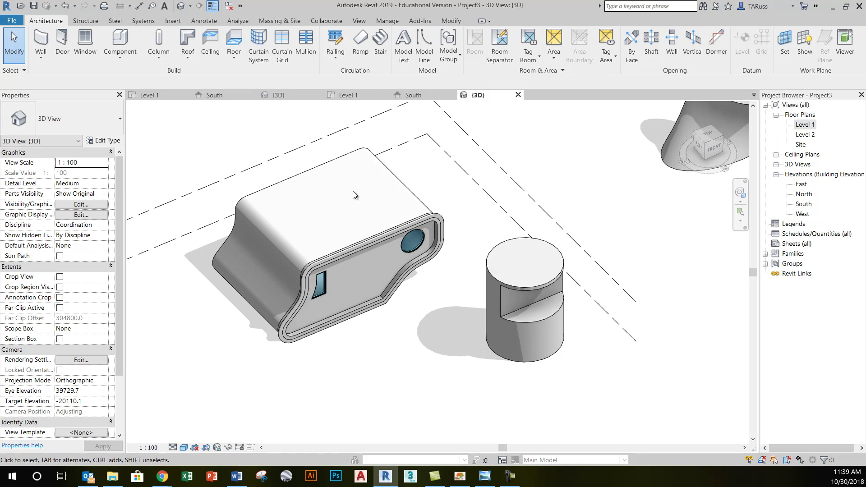
pyautogui.click(346, 157)
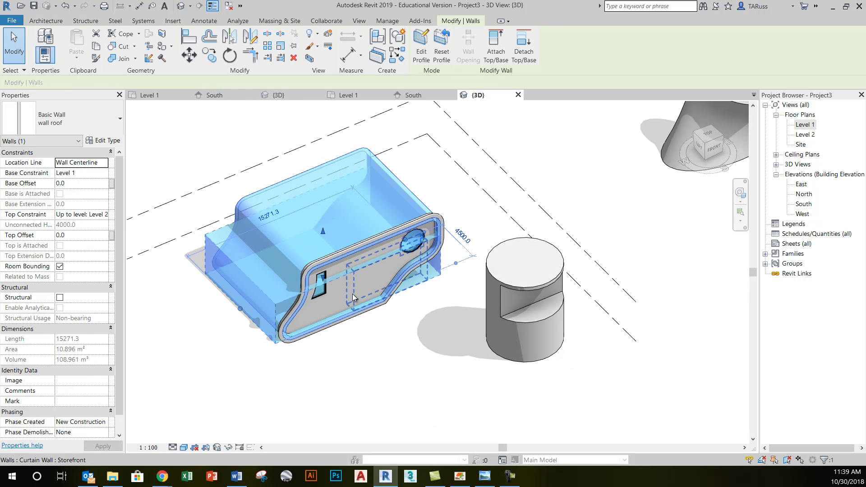
# View the wall from above, check the South elevation, then open the Level 1 plan with nothing selected.
pyautogui.scroll(4, 299, 260)
pyautogui.keyDown('shift'); pyautogui.moveTo(301, 262); pyautogui.dragTo(441, 186, button='middle'); pyautogui.keyUp('shift')
pyautogui.click(440, 185)
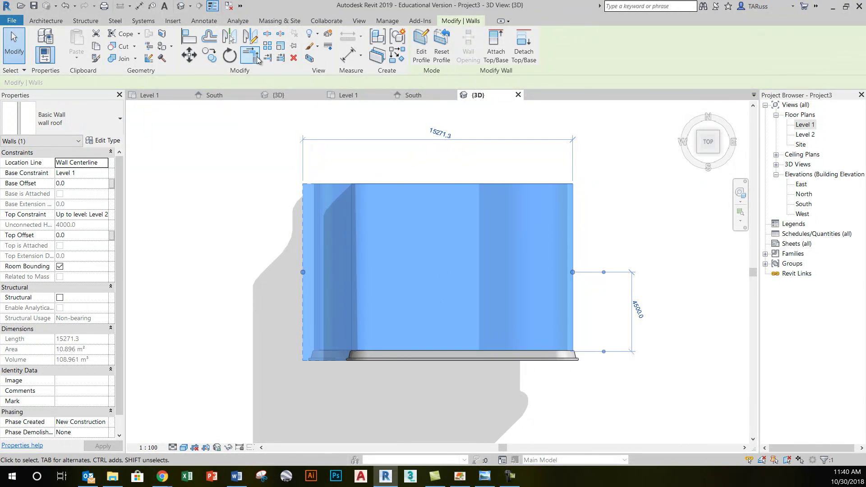
pyautogui.scroll(7, 288, 30)
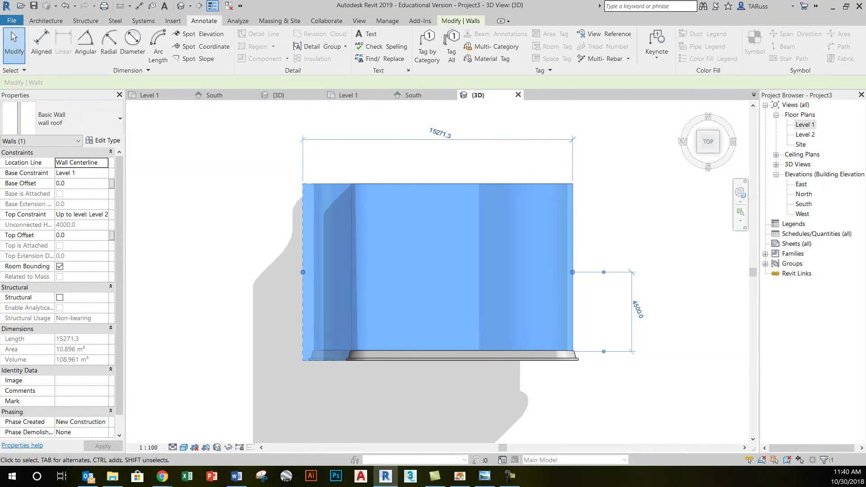
pyautogui.doubleClick(803, 204)
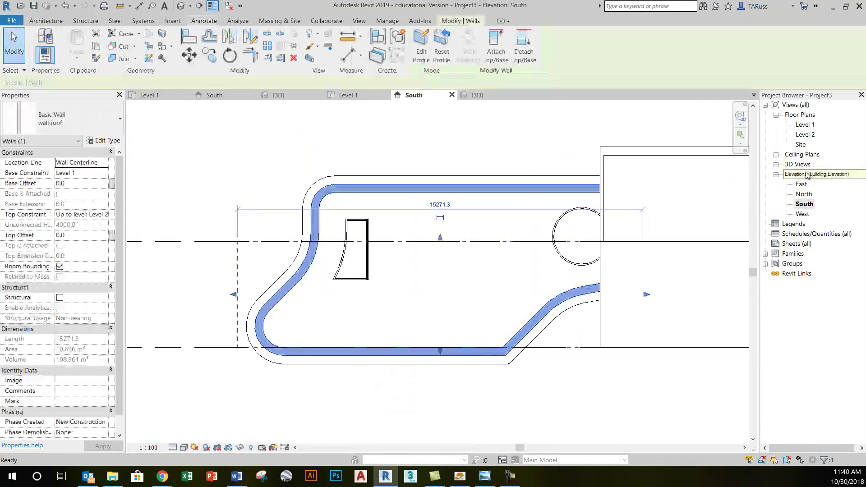
pyautogui.doubleClick(795, 126)
pyautogui.scroll(-3, 359, 321)
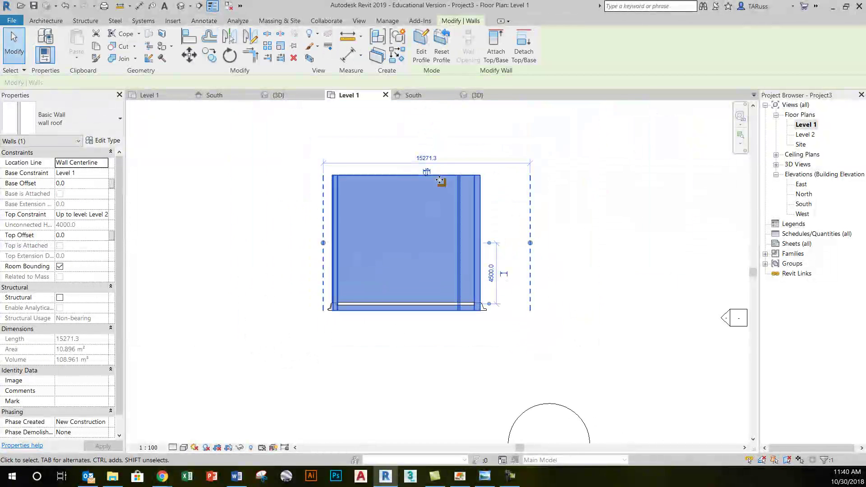
pyautogui.press('Escape')
# Dismiss the save reminder, cancel the stray detail line, and return to an isometric {3D} view.
pyautogui.click(261, 36)
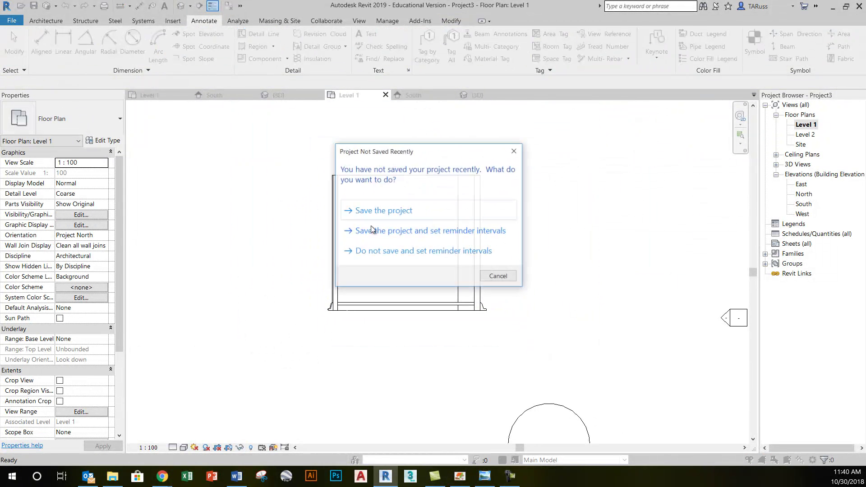
pyautogui.click(499, 277)
pyautogui.click(302, 175)
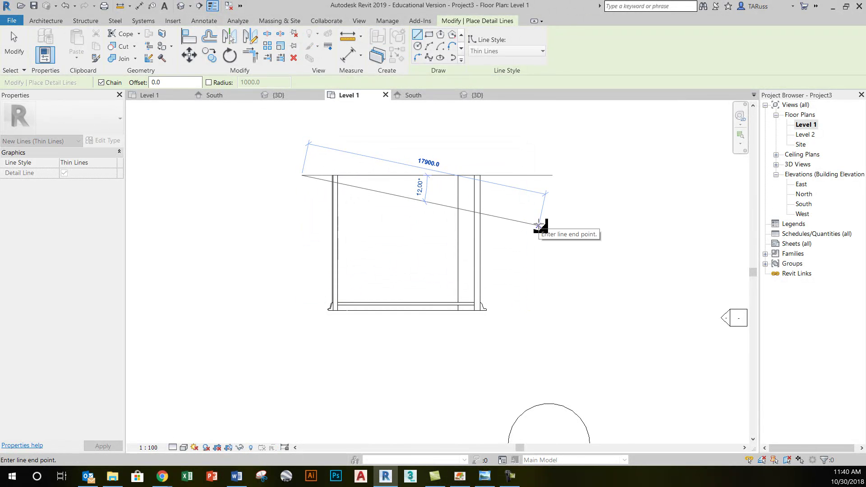
pyautogui.click(13, 45)
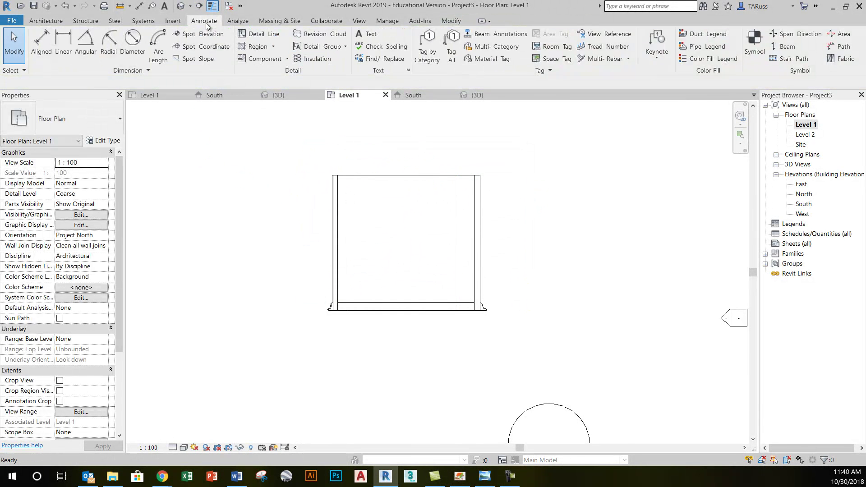
pyautogui.click(478, 95)
pyautogui.keyDown('shift'); pyautogui.moveTo(468, 237); pyautogui.dragTo(486, 248, button='middle'); pyautogui.keyUp('shift')
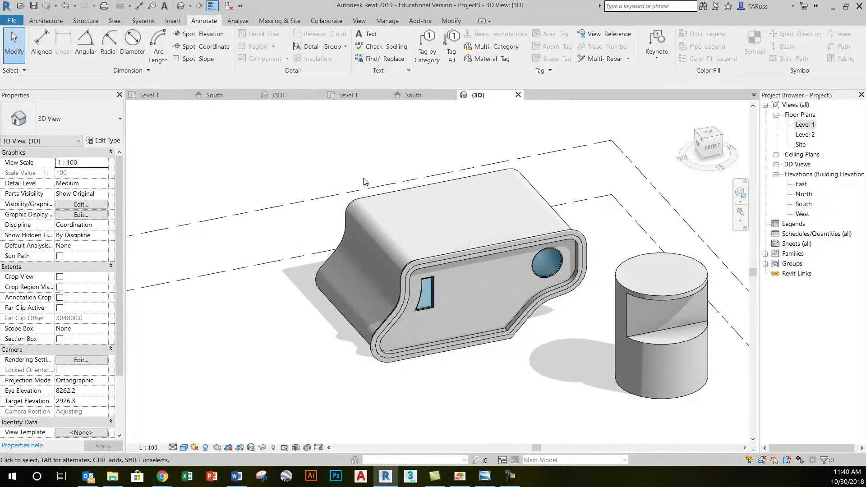
# Create an in-place Generic Models component named Generic Models 2 and start a Void Extrusion sketch.
pyautogui.click(45, 20)
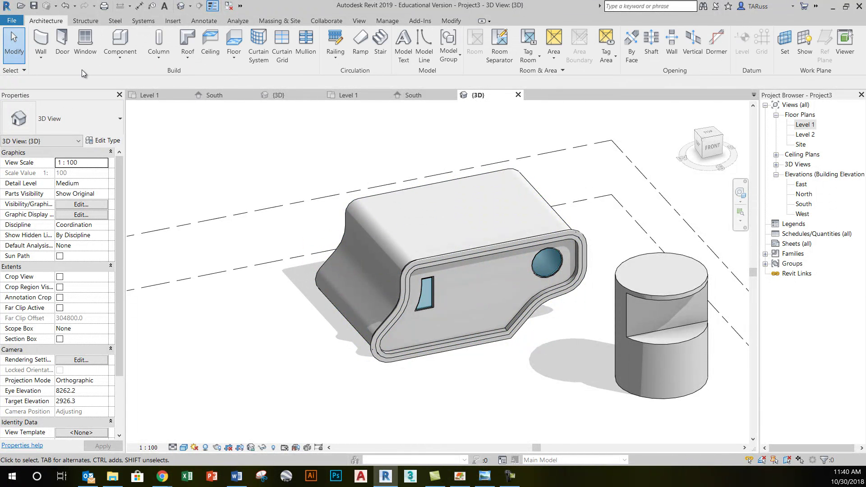
pyautogui.click(120, 56)
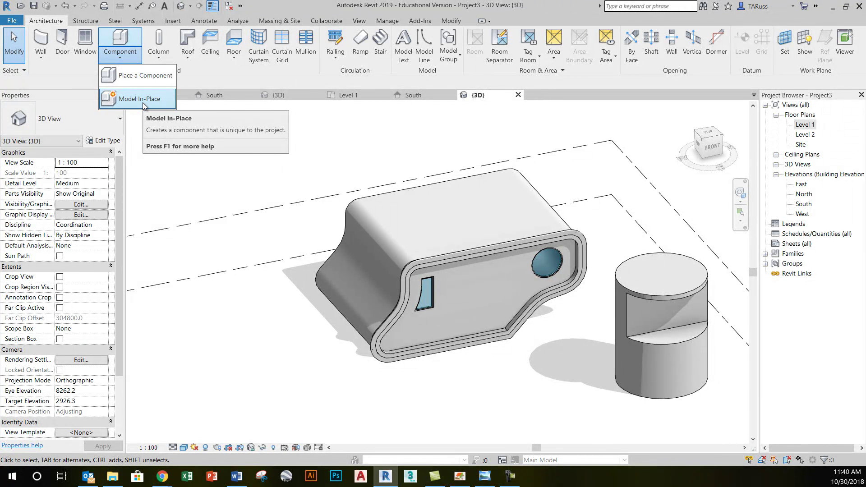
pyautogui.click(142, 100)
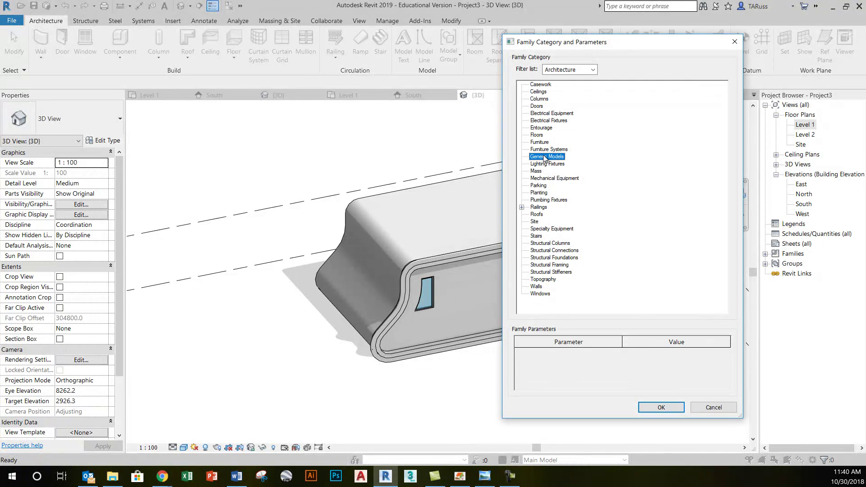
pyautogui.click(676, 408)
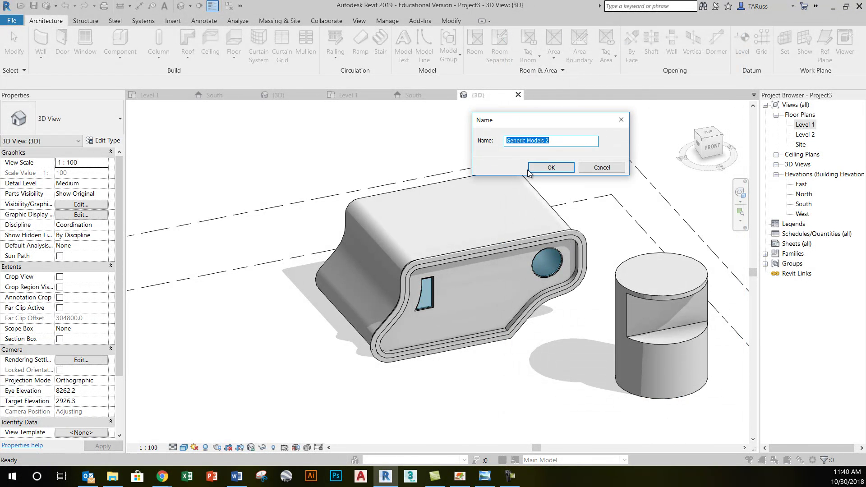
pyautogui.click(539, 169)
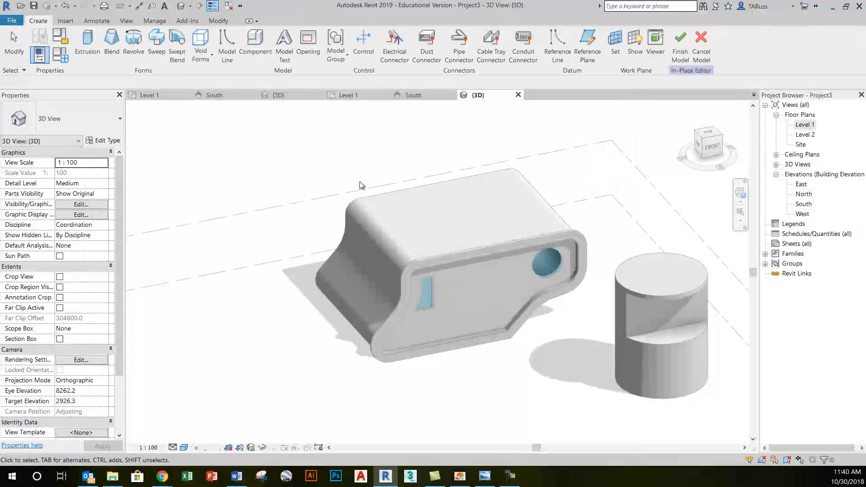
pyautogui.click(201, 47)
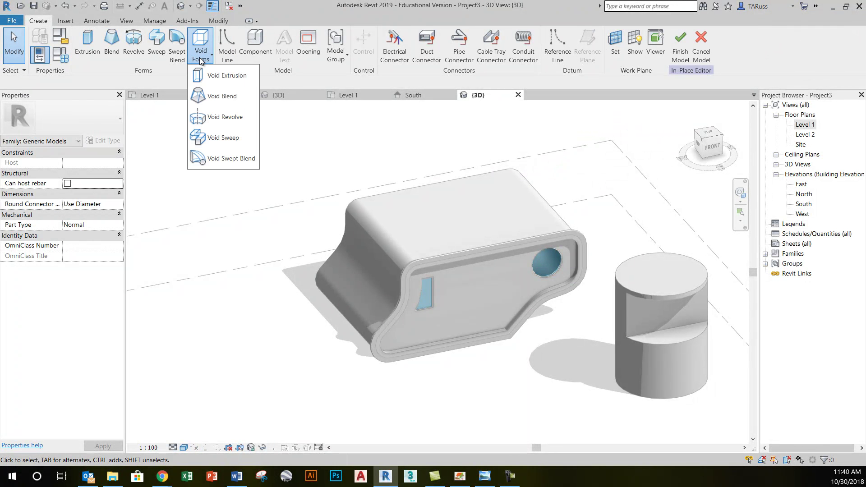
pyautogui.click(219, 76)
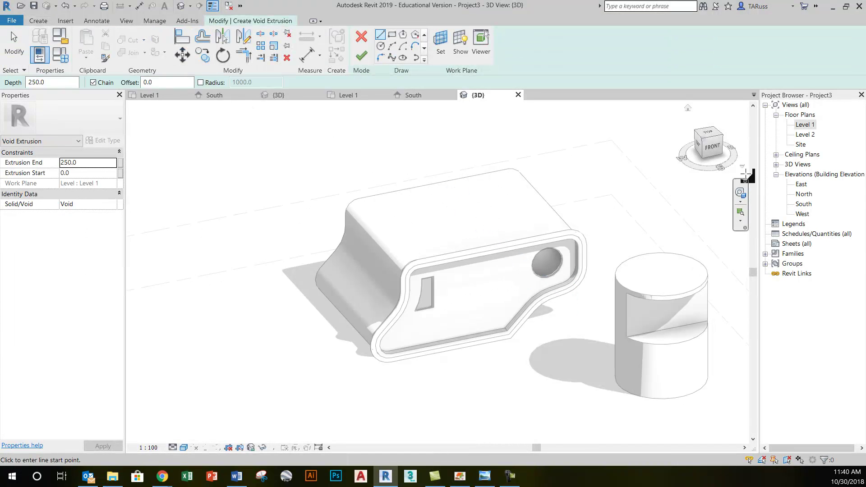
# On Level 1, sketch a closed four-sided outline with a diagonal edge across the building and finish it.
pyautogui.doubleClick(806, 124)
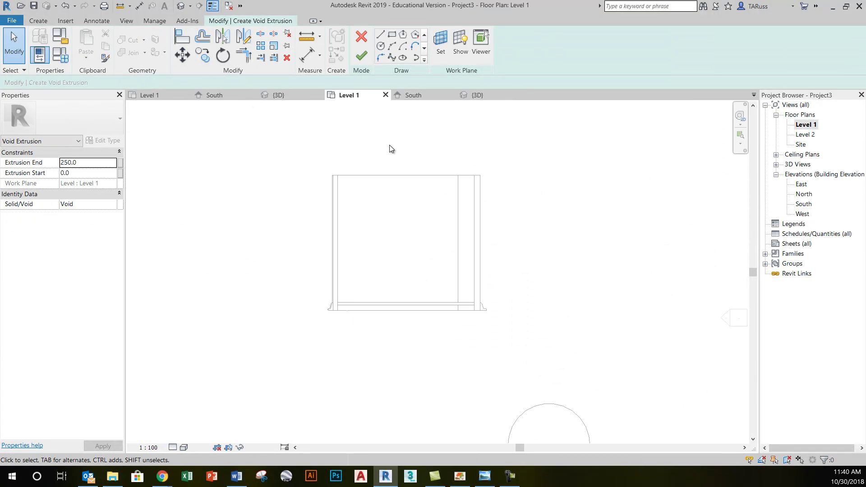
pyautogui.click(380, 34)
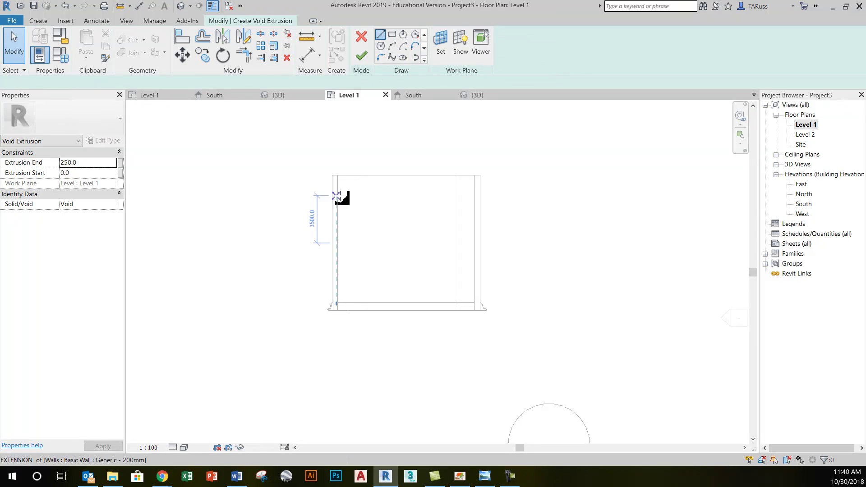
pyautogui.click(305, 156)
pyautogui.click(513, 247)
pyautogui.click(514, 140)
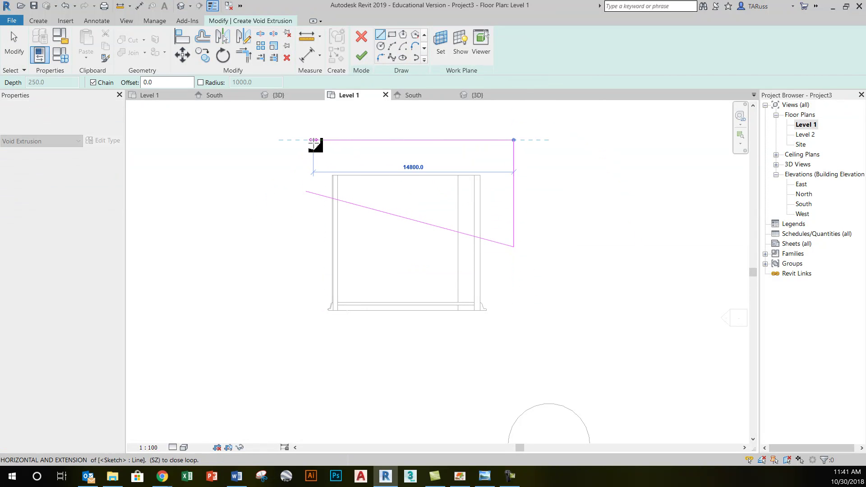
pyautogui.click(307, 140)
pyautogui.click(307, 192)
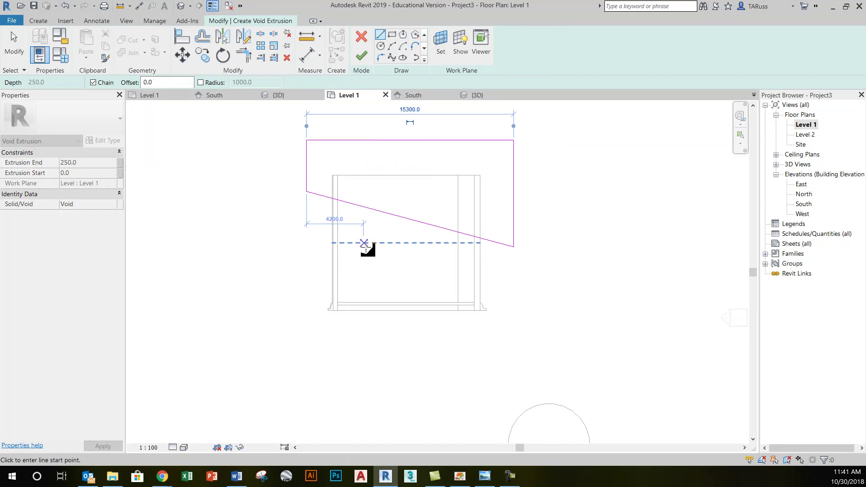
pyautogui.click(361, 56)
pyautogui.scroll(-1, 370, 328)
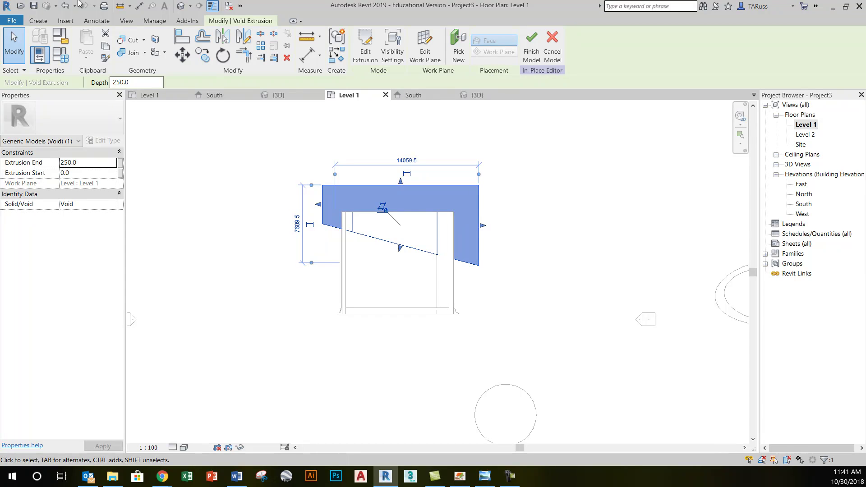
# In the 3D view, raise the top of the void extrusion above the roof to 9350.6.
pyautogui.click(180, 6)
pyautogui.keyDown('shift'); pyautogui.moveTo(425, 333); pyautogui.dragTo(302, 305, button='middle'); pyautogui.keyUp('shift')
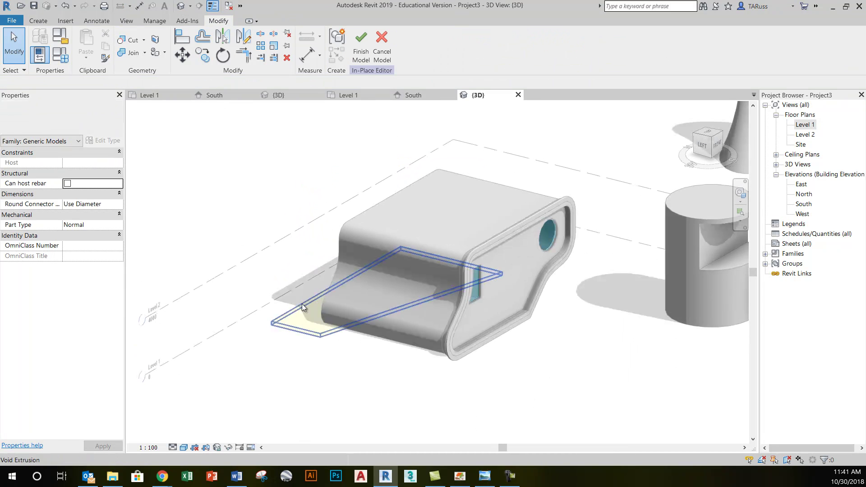
pyautogui.click(299, 310)
pyautogui.moveTo(388, 298); pyautogui.dragTo(381, 170)
# Cut the wall-roof building with the void so it is sliced diagonally.
pyautogui.keyDown('shift'); pyautogui.moveTo(372, 288); pyautogui.dragTo(558, 220, button='middle'); pyautogui.keyUp('shift')
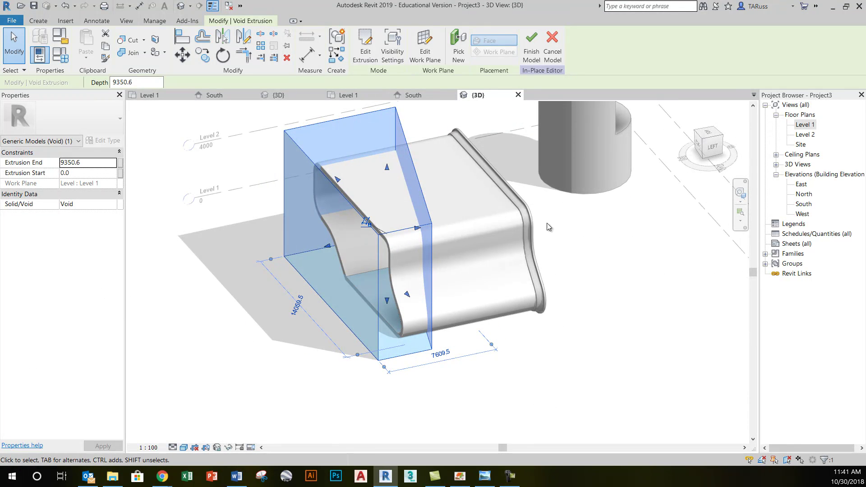
pyautogui.keyDown('shift'); pyautogui.moveTo(469, 243); pyautogui.dragTo(340, 259, button='middle'); pyautogui.keyUp('shift')
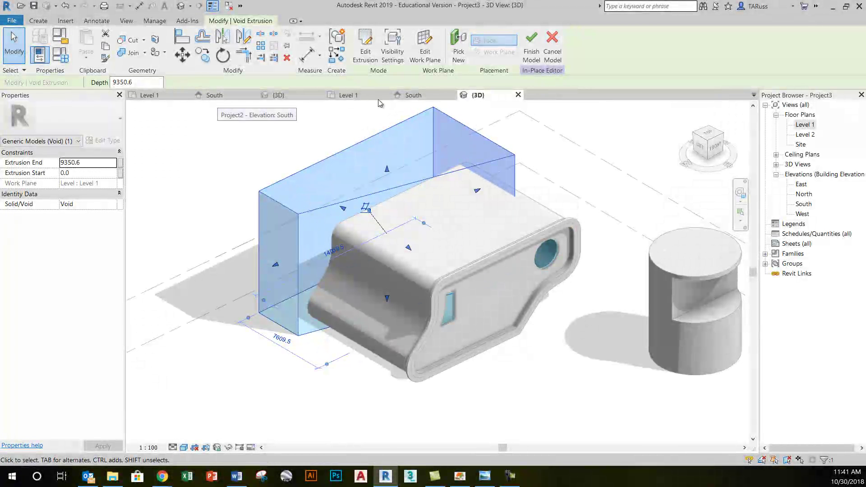
pyautogui.click(131, 44)
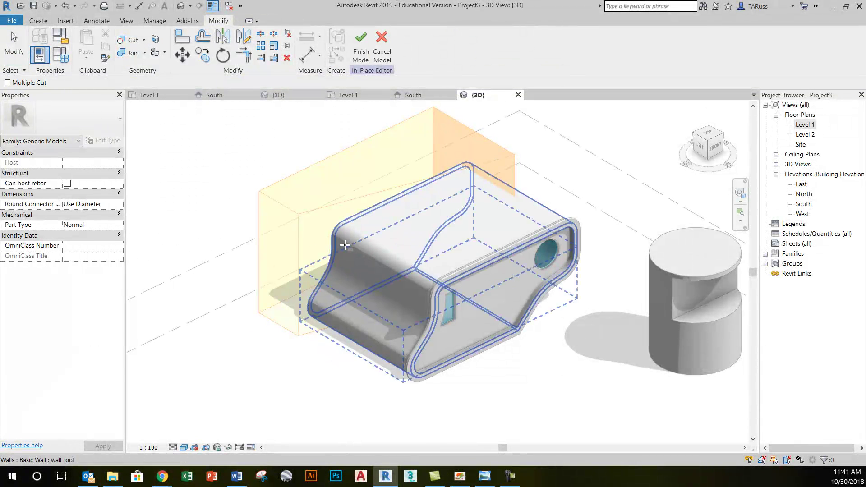
pyautogui.click(553, 215)
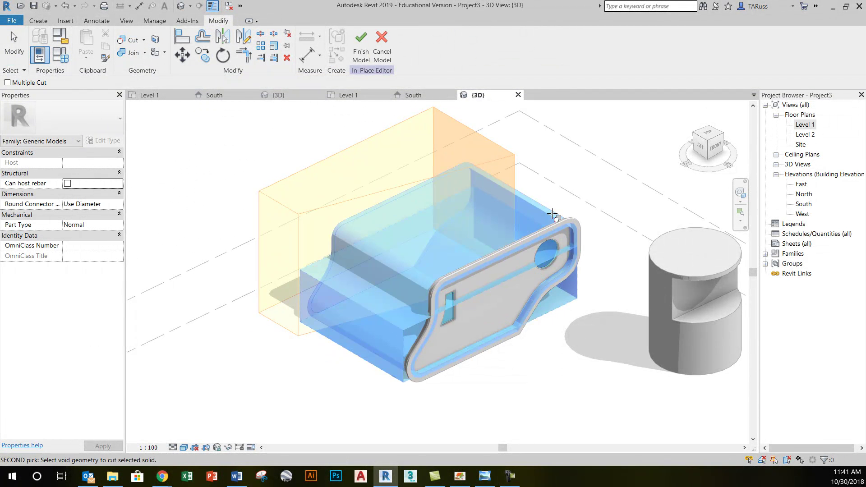
pyautogui.click(504, 152)
pyautogui.keyDown('shift'); pyautogui.moveTo(523, 234); pyautogui.dragTo(442, 230, button='middle'); pyautogui.keyUp('shift')
pyautogui.click(361, 45)
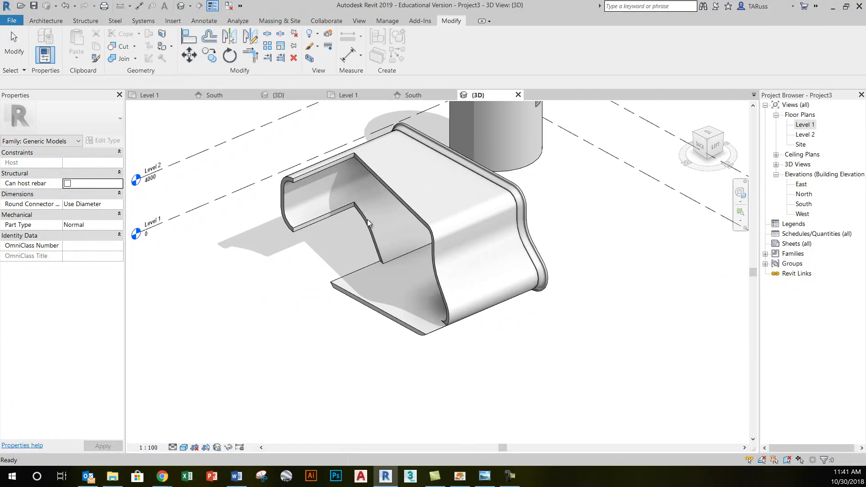
pyautogui.press('Escape')
pyautogui.keyDown('shift'); pyautogui.moveTo(425, 297); pyautogui.dragTo(403, 270, button='middle'); pyautogui.keyUp('shift')
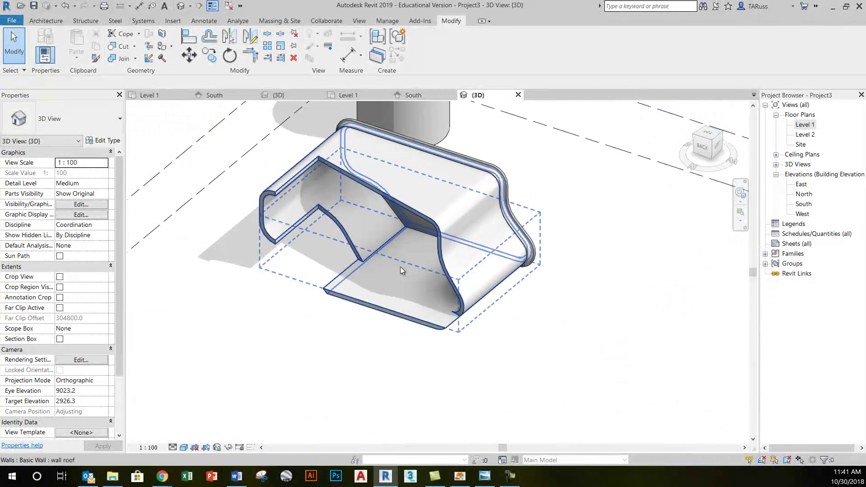